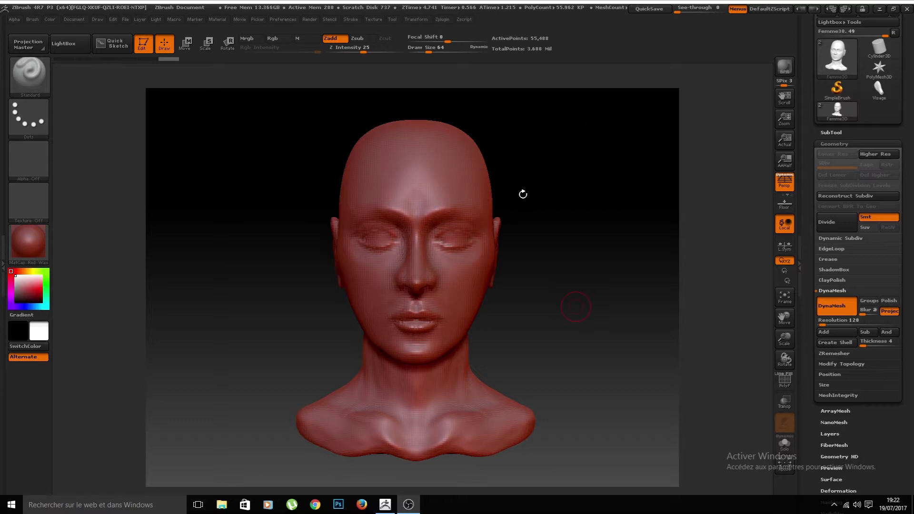
pyautogui.moveTo(528, 219); pyautogui.dragTo(542, 199)
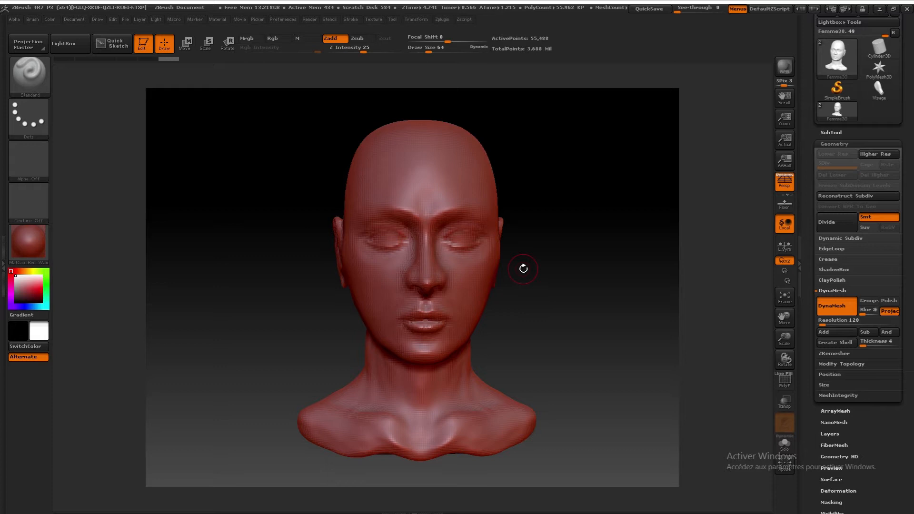
pyautogui.moveTo(326, 312)
pyautogui.keyDown('alt'); pyautogui.mouseDown()
pyautogui.moveTo(353, 317)
pyautogui.moveTo(324, 317)
pyautogui.mouseUp(); pyautogui.keyUp('alt')
pyautogui.moveTo(380, 303)
pyautogui.keyDown('ctrl'); pyautogui.mouseDown(button='right')
pyautogui.moveTo(457, 260)
pyautogui.moveTo(403, 234)
pyautogui.mouseUp(button='right'); pyautogui.keyUp('ctrl')
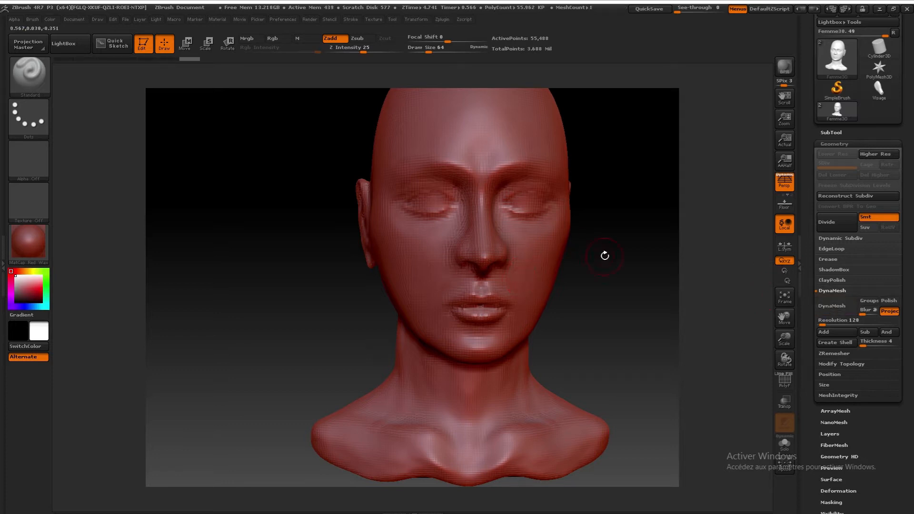
pyautogui.press('ctrl')
pyautogui.moveTo(602, 259)
pyautogui.mouseDown()
pyautogui.moveTo(526, 306)
pyautogui.moveTo(564, 286)
pyautogui.mouseUp()
pyautogui.moveTo(548, 298)
pyautogui.keyDown('ctrl'); pyautogui.mouseDown(button='right')
pyautogui.moveTo(572, 300)
pyautogui.moveTo(515, 301)
pyautogui.mouseUp(button='right'); pyautogui.keyUp('ctrl')
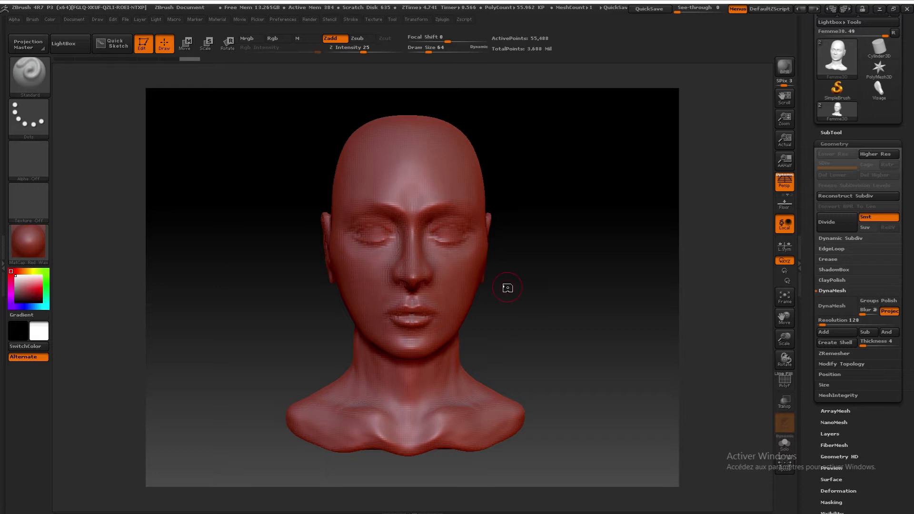
# - Try remeshing the head bust with ZRemesher at its current settings, and examine the new polygon flow from the front and sides
pyautogui.click(830, 357)
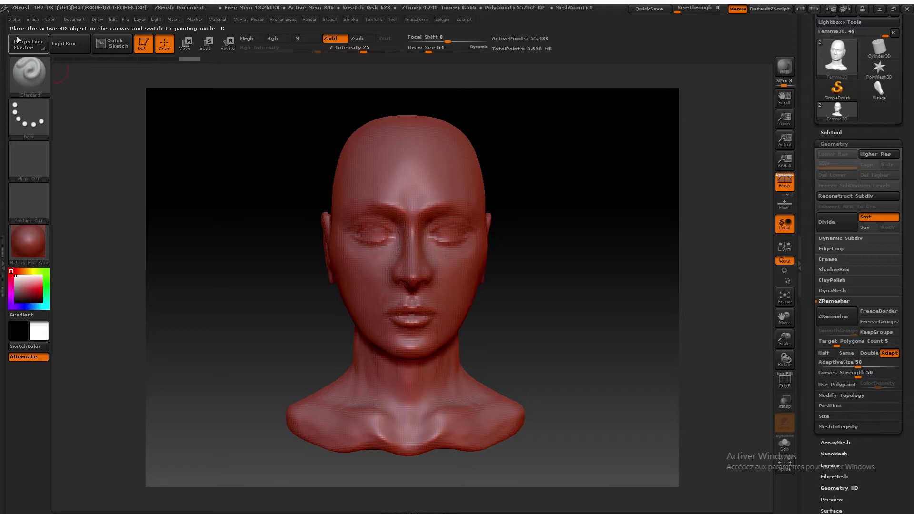
pyautogui.click(839, 322)
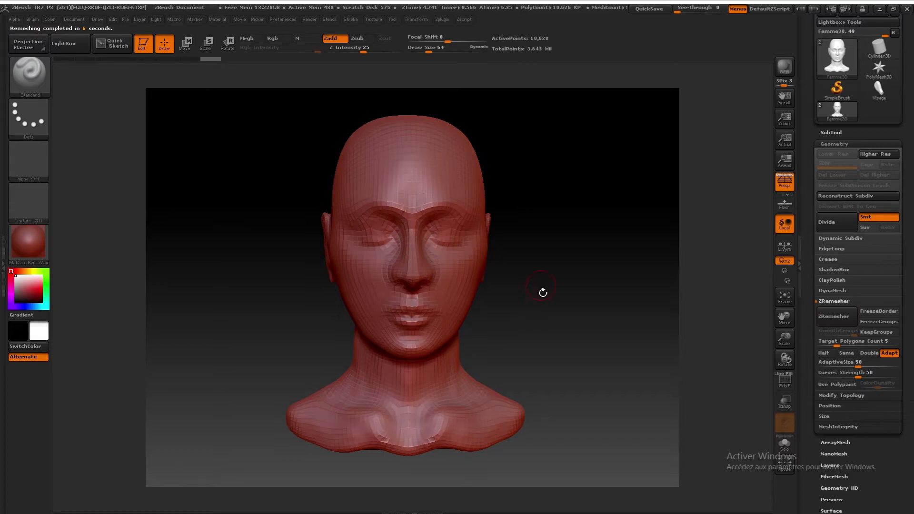
pyautogui.moveTo(540, 268)
pyautogui.mouseDown()
pyautogui.moveTo(535, 289)
pyautogui.moveTo(565, 289)
pyautogui.moveTo(538, 272)
pyautogui.moveTo(512, 275)
pyautogui.moveTo(537, 286)
pyautogui.moveTo(565, 271)
pyautogui.moveTo(507, 283)
pyautogui.mouseUp()
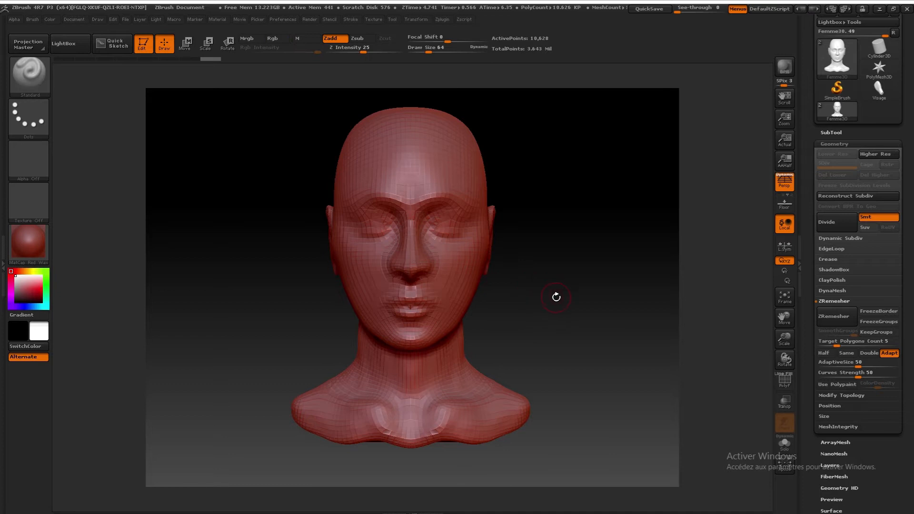
pyautogui.moveTo(557, 302); pyautogui.dragTo(512, 307)
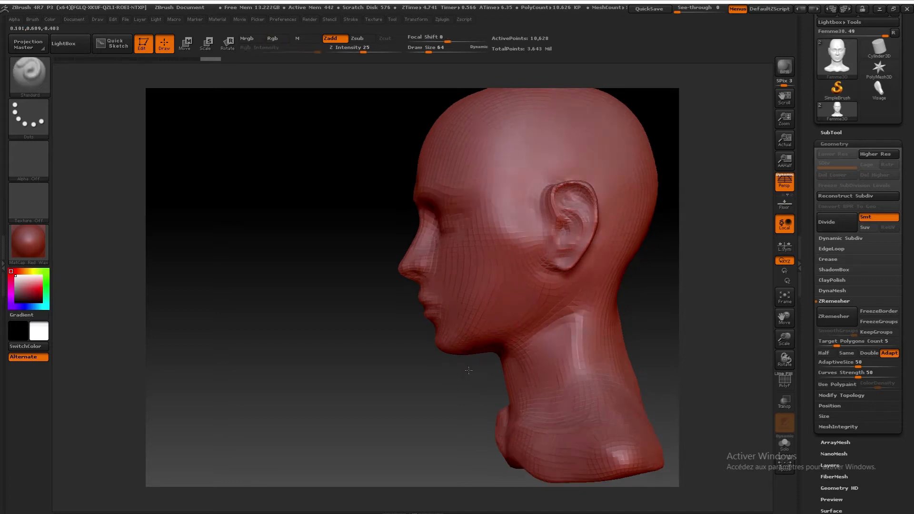
pyautogui.keyDown('shift'); pyautogui.moveTo(469, 368); pyautogui.dragTo(519, 367); pyautogui.keyUp('shift')
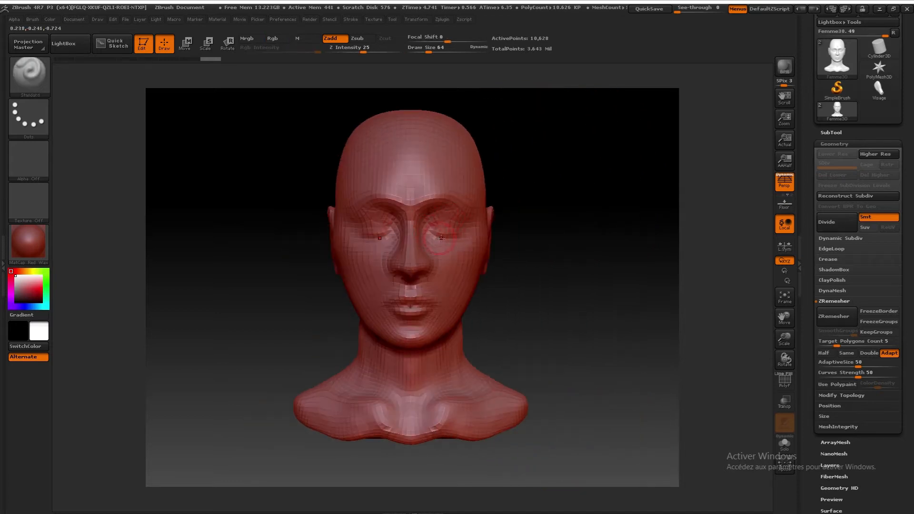
pyautogui.moveTo(518, 286); pyautogui.dragTo(439, 280)
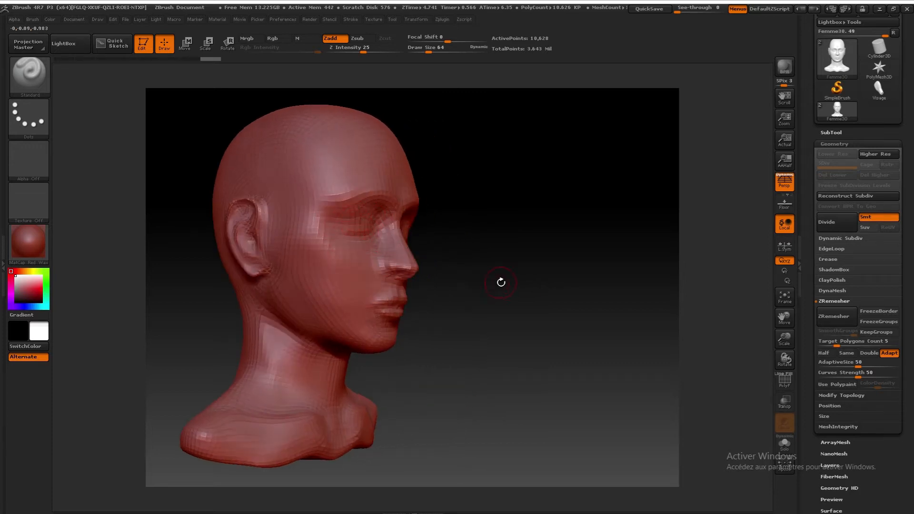
pyautogui.keyDown('shift'); pyautogui.moveTo(500, 282); pyautogui.dragTo(486, 280); pyautogui.keyUp('shift')
pyautogui.moveTo(547, 286); pyautogui.dragTo(421, 307)
pyautogui.moveTo(504, 309); pyautogui.dragTo(531, 281)
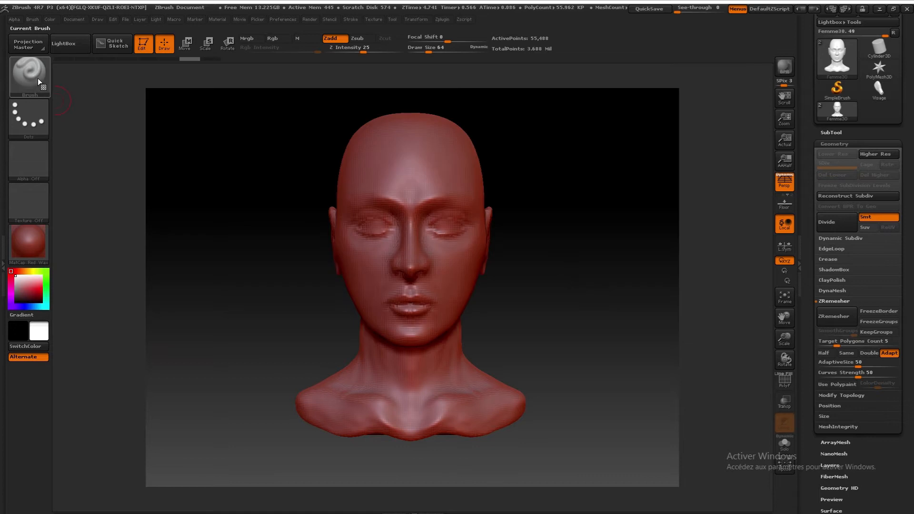
# - Choose the ZRemesherGuides brush, undo the test strokes on the forehead, and set the draw size to 30
pyautogui.click(38, 78)
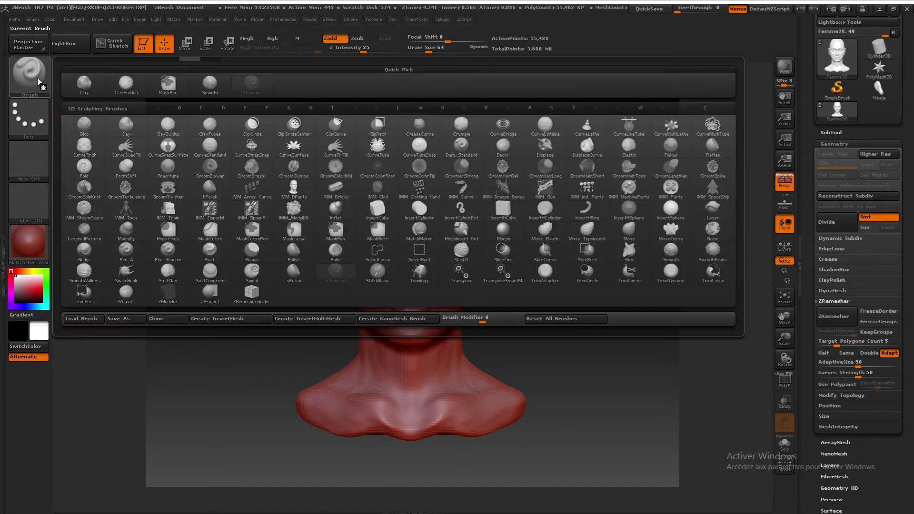
pyautogui.click(233, 296)
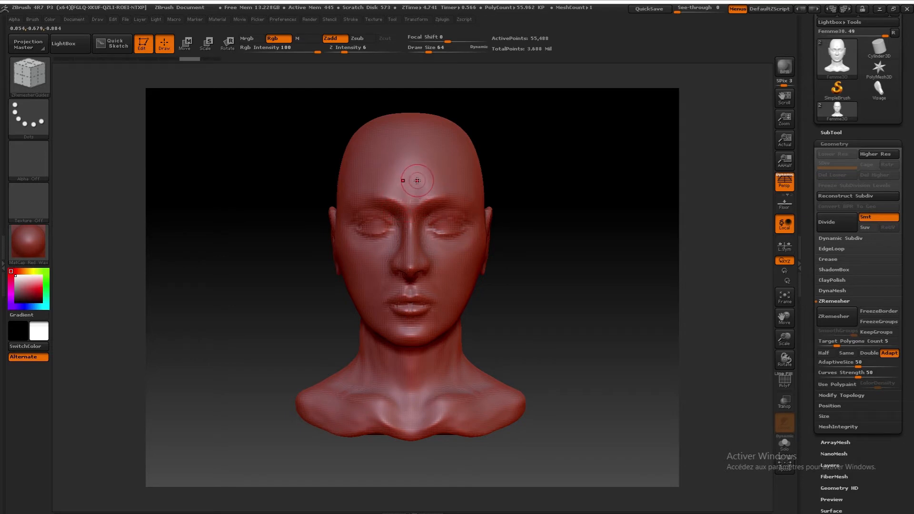
pyautogui.moveTo(433, 174)
pyautogui.mouseDown()
pyautogui.moveTo(410, 192)
pyautogui.moveTo(457, 154)
pyautogui.moveTo(474, 194)
pyautogui.mouseUp()
pyautogui.hotkey('ctrl', 'z')
pyautogui.hotkey('ctrl', 'z')
pyautogui.press('s')
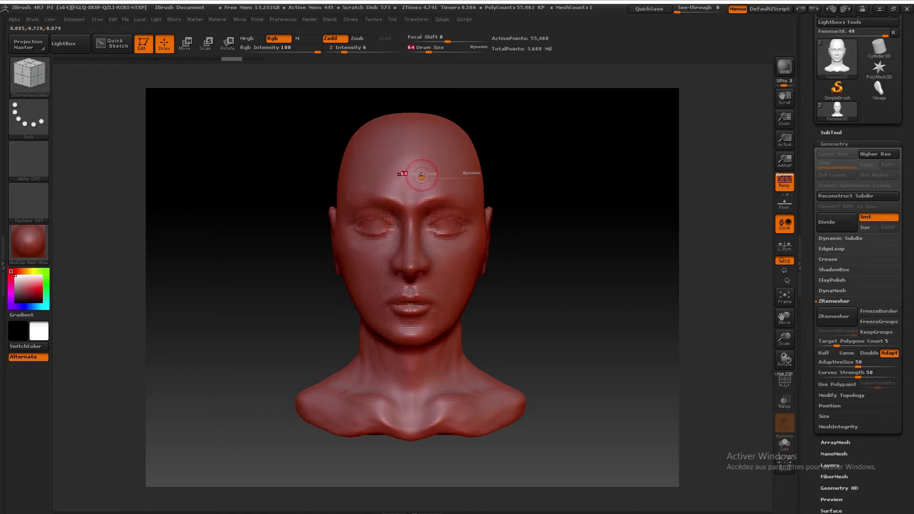
pyautogui.moveTo(421, 176)
pyautogui.mouseDown()
pyautogui.moveTo(475, 171)
pyautogui.moveTo(422, 187)
pyautogui.mouseUp()
pyautogui.hotkey('ctrl', 'z')
pyautogui.press('s')
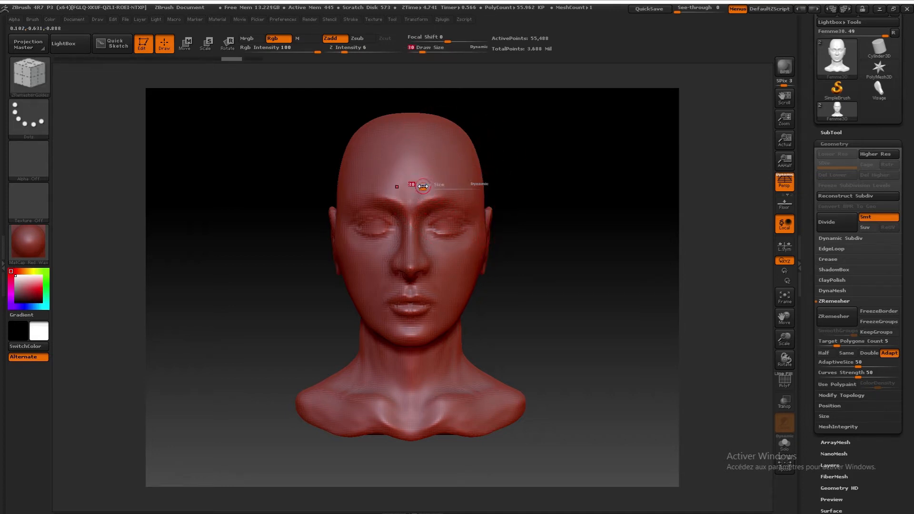
pyautogui.moveTo(421, 191)
pyautogui.mouseDown(button='right')
pyautogui.moveTo(429, 200)
pyautogui.moveTo(421, 195)
pyautogui.mouseUp(button='right')
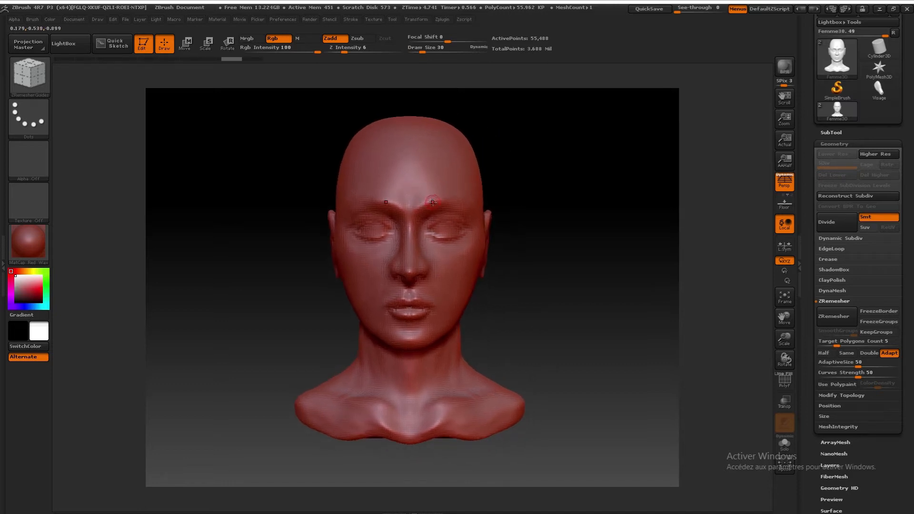
# - Draw a closed guide curve around the upper and lower lids of the head's left eye
pyautogui.keyDown('ctrl'); pyautogui.moveTo(451, 231); pyautogui.dragTo(620, 232, button='right'); pyautogui.keyUp('ctrl')
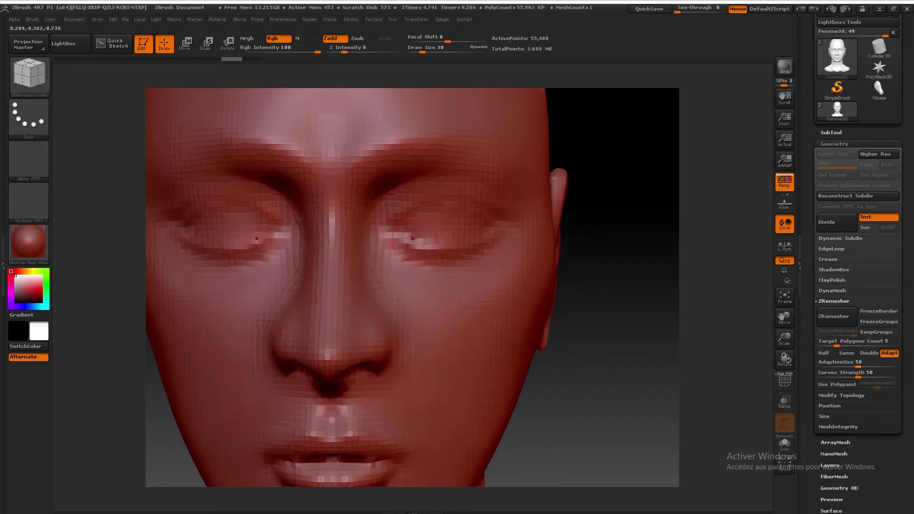
pyautogui.moveTo(381, 224)
pyautogui.mouseDown()
pyautogui.moveTo(447, 197)
pyautogui.moveTo(503, 217)
pyautogui.mouseUp()
pyautogui.moveTo(381, 224)
pyautogui.mouseDown()
pyautogui.moveTo(407, 258)
pyautogui.moveTo(448, 264)
pyautogui.moveTo(499, 240)
pyautogui.moveTo(504, 218)
pyautogui.mouseUp()
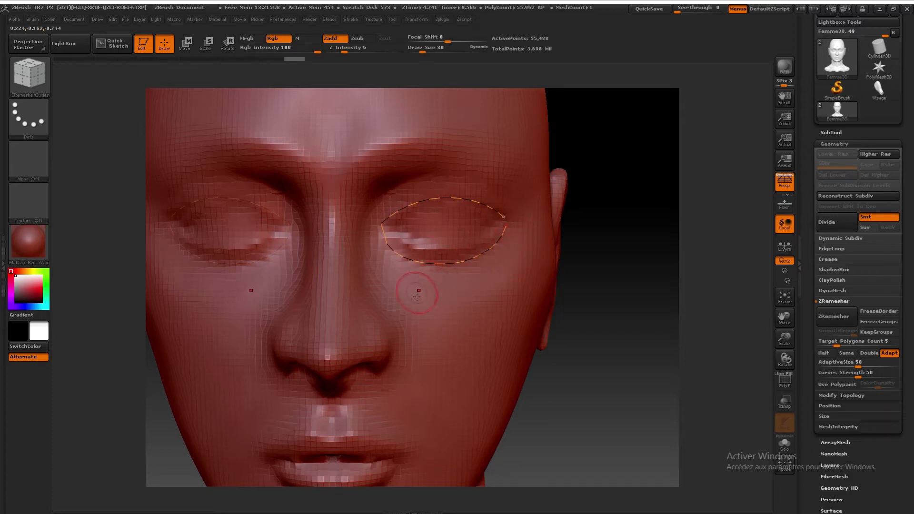
pyautogui.keyDown('alt'); pyautogui.moveTo(474, 276); pyautogui.dragTo(476, 240, button='right'); pyautogui.keyUp('alt')
pyautogui.moveTo(495, 249)
pyautogui.keyDown('ctrl'); pyautogui.mouseDown(button='right')
pyautogui.moveTo(488, 209)
pyautogui.moveTo(478, 246)
pyautogui.mouseUp(button='right'); pyautogui.keyUp('ctrl')
pyautogui.moveTo(463, 272); pyautogui.dragTo(469, 224)
pyautogui.hotkey('ctrl', 'z')
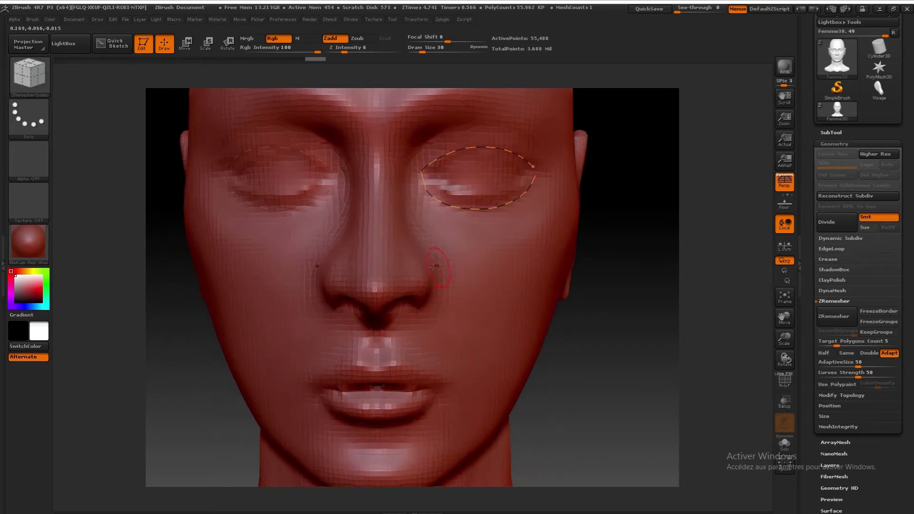
pyautogui.keyDown('ctrl'); pyautogui.moveTo(469, 318); pyautogui.dragTo(476, 274); pyautogui.keyUp('ctrl')
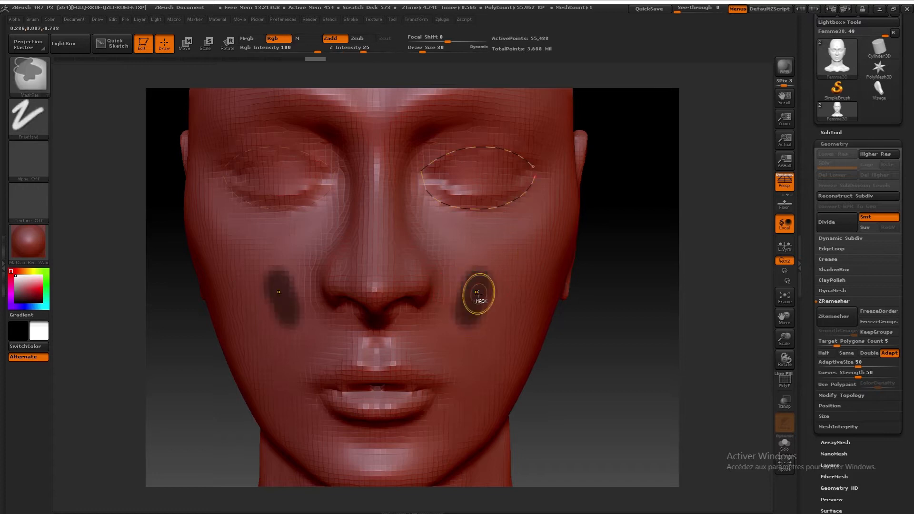
pyautogui.hotkey('ctrl', 'z')
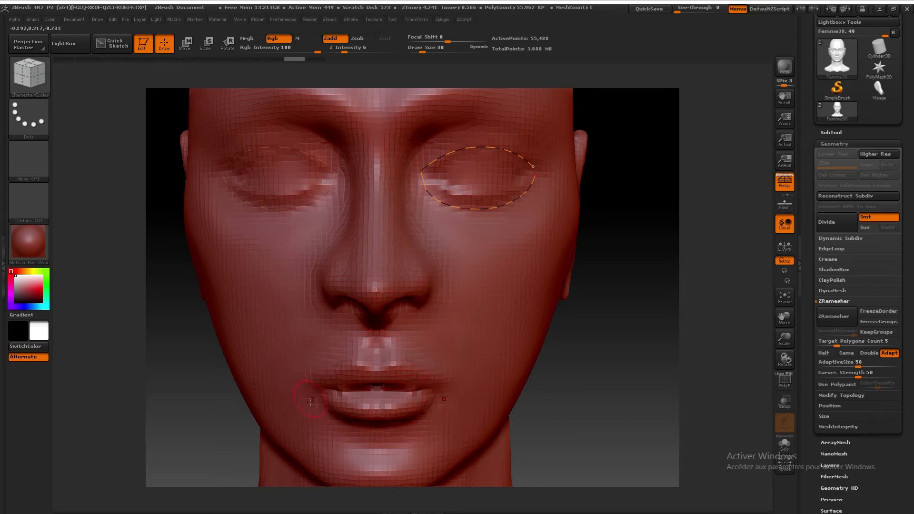
# - Draw a guide around the left half of the lips and, with draw size 14, another along the line between them
pyautogui.moveTo(357, 403); pyautogui.dragTo(396, 404)
pyautogui.moveTo(466, 308); pyautogui.dragTo(467, 180)
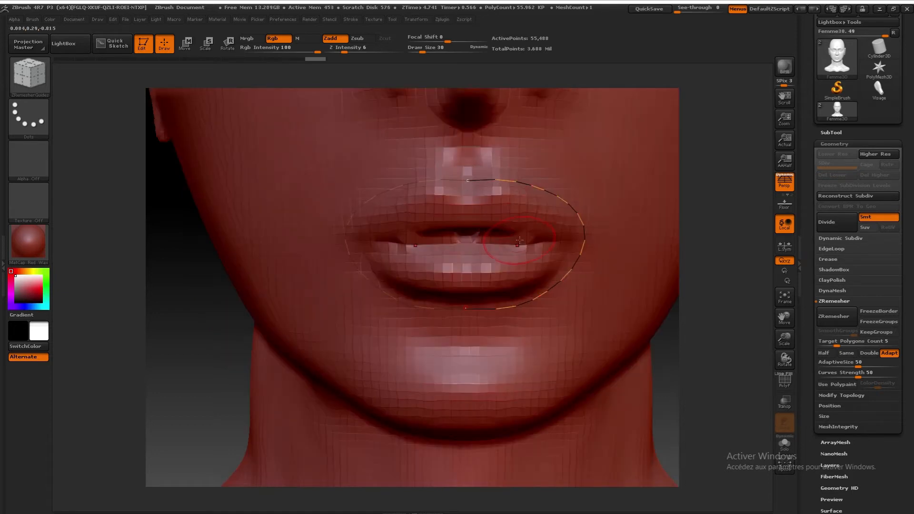
pyautogui.press('s')
pyautogui.moveTo(519, 245); pyautogui.dragTo(515, 247)
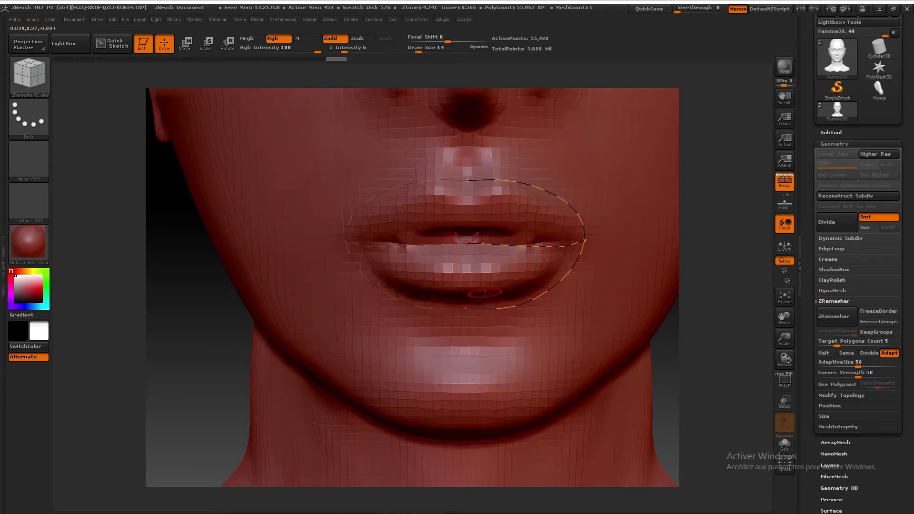
pyautogui.keyDown('ctrl'); pyautogui.moveTo(570, 253); pyautogui.dragTo(572, 211, button='right'); pyautogui.keyUp('ctrl')
pyautogui.keyDown('shift'); pyautogui.click(505, 256); pyautogui.keyUp('shift')
pyautogui.hotkey('ctrl', 'z')
# - Draw a closed guide loop around the rim of the head's left nostril
pyautogui.moveTo(598, 195)
pyautogui.keyDown('alt'); pyautogui.mouseDown(button='right')
pyautogui.moveTo(478, 283)
pyautogui.moveTo(638, 341)
pyautogui.moveTo(621, 354)
pyautogui.mouseUp(button='right'); pyautogui.keyUp('alt')
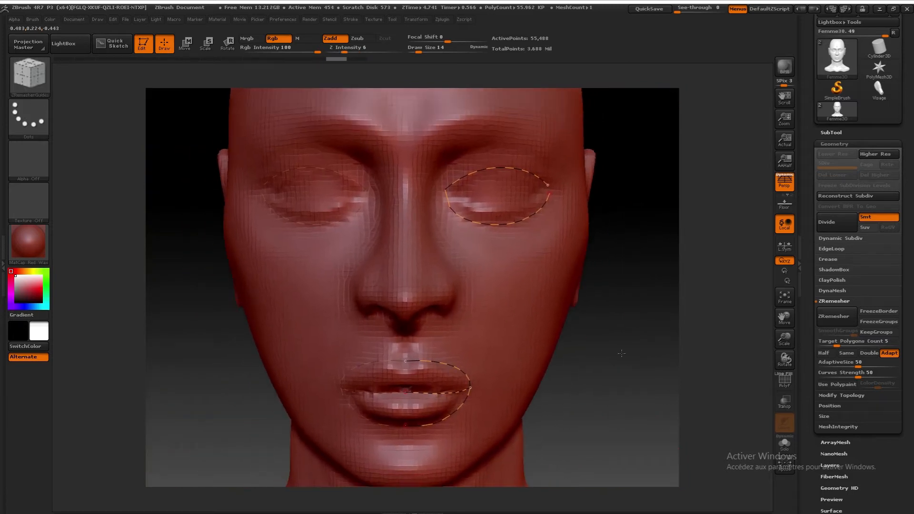
pyautogui.keyDown('alt'); pyautogui.moveTo(554, 377); pyautogui.dragTo(602, 362); pyautogui.keyUp('alt')
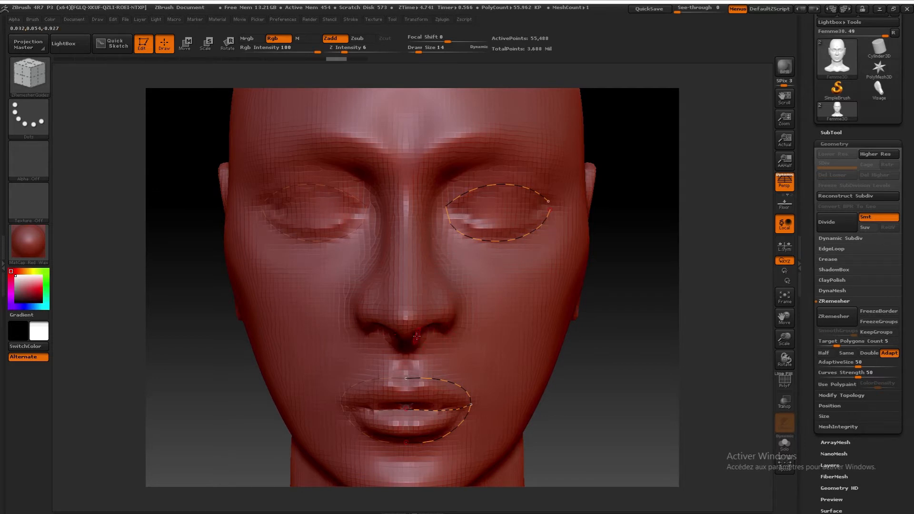
pyautogui.moveTo(547, 381); pyautogui.dragTo(533, 329)
pyautogui.keyDown('ctrl'); pyautogui.moveTo(481, 321); pyautogui.dragTo(476, 307, button='right'); pyautogui.keyUp('ctrl')
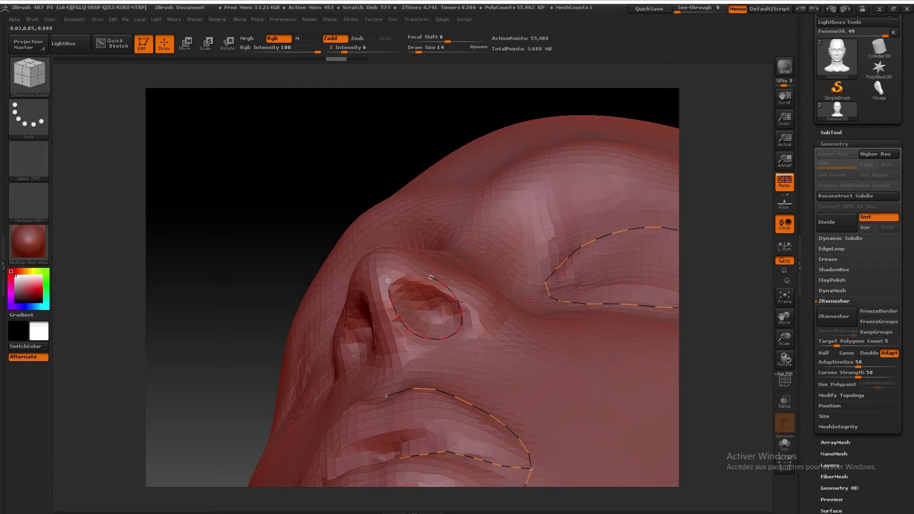
pyautogui.moveTo(388, 279); pyautogui.dragTo(388, 276)
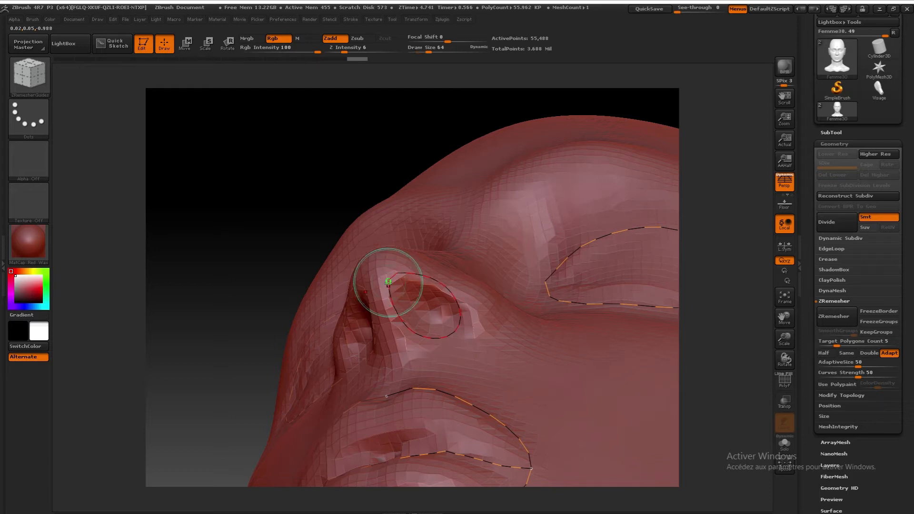
# - Draw guide curves that outline the base of the left ear, from its front edge around the lobe and back
pyautogui.keyDown('ctrl'); pyautogui.moveTo(277, 292); pyautogui.dragTo(257, 307, button='right'); pyautogui.keyUp('ctrl')
pyautogui.moveTo(256, 307)
pyautogui.mouseDown()
pyautogui.moveTo(286, 309)
pyautogui.moveTo(274, 332)
pyautogui.moveTo(329, 317)
pyautogui.moveTo(316, 239)
pyautogui.moveTo(325, 222)
pyautogui.moveTo(189, 292)
pyautogui.moveTo(194, 284)
pyautogui.mouseUp()
pyautogui.keyDown('ctrl'); pyautogui.moveTo(626, 368); pyautogui.dragTo(616, 364, button='right'); pyautogui.keyUp('ctrl')
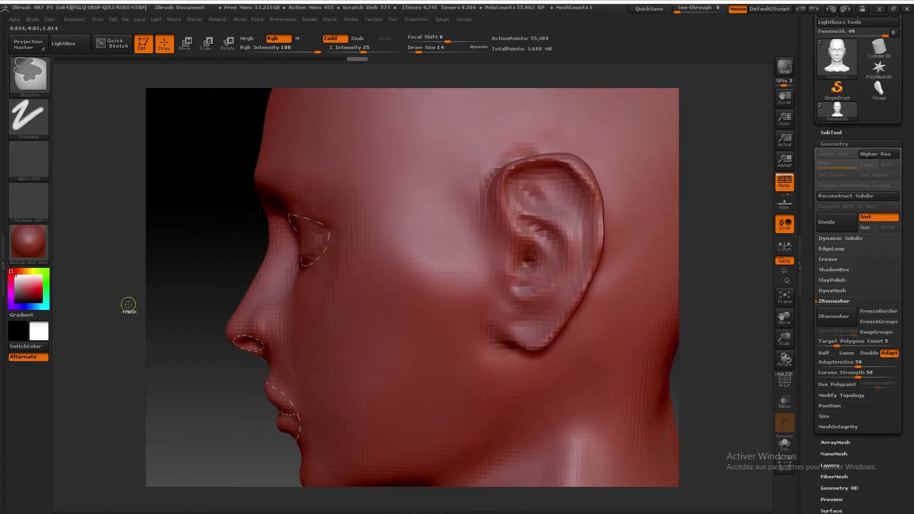
pyautogui.keyDown('ctrl'); pyautogui.moveTo(173, 289); pyautogui.dragTo(169, 287, button='right'); pyautogui.keyUp('ctrl')
pyautogui.moveTo(169, 288)
pyautogui.mouseDown()
pyautogui.moveTo(190, 259)
pyautogui.moveTo(196, 269)
pyautogui.moveTo(203, 259)
pyautogui.mouseUp()
pyautogui.moveTo(404, 175); pyautogui.dragTo(394, 179)
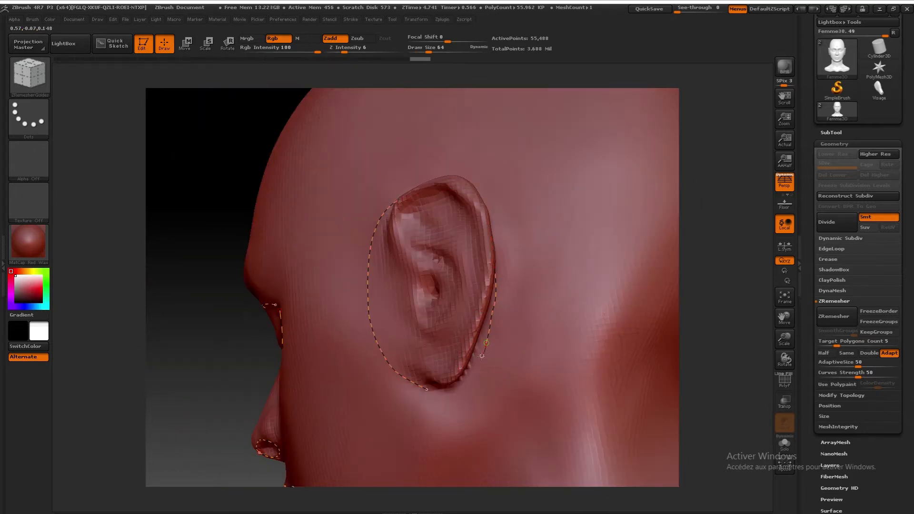
pyautogui.moveTo(427, 391); pyautogui.dragTo(429, 393)
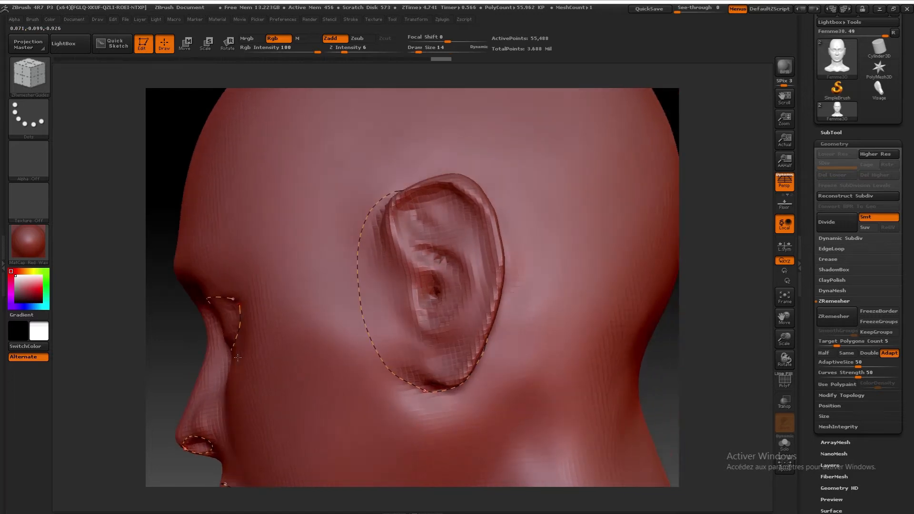
# - Draw guides inside the ear, one following the inner rim and one circling the ear canal
pyautogui.moveTo(416, 236); pyautogui.dragTo(400, 226)
pyautogui.moveTo(492, 288)
pyautogui.mouseDown()
pyautogui.moveTo(464, 336)
pyautogui.moveTo(442, 344)
pyautogui.mouseUp()
pyautogui.moveTo(419, 291); pyautogui.dragTo(421, 285)
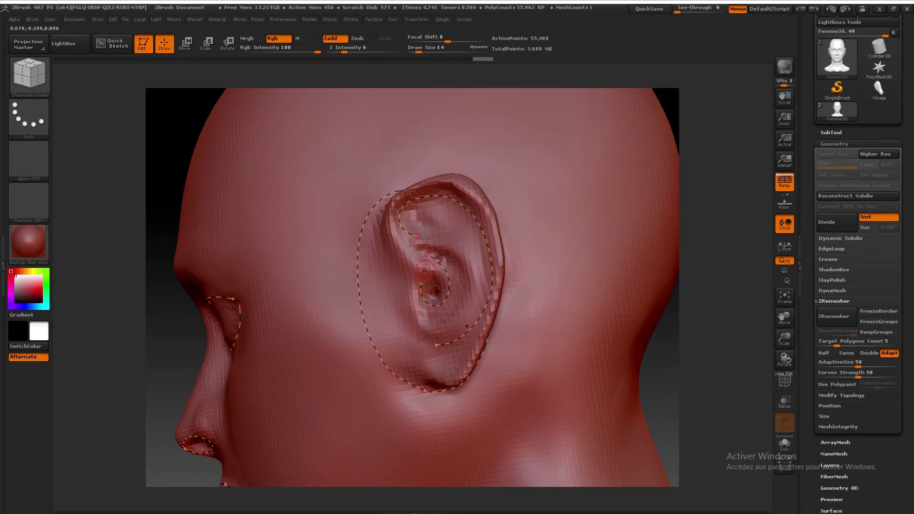
# - Draw a guide curve from the temple down in front of the ear and along the cheek to the chin
pyautogui.keyDown('ctrl'); pyautogui.moveTo(178, 337); pyautogui.dragTo(139, 339, button='right'); pyautogui.keyUp('ctrl')
pyautogui.moveTo(212, 316)
pyautogui.keyDown('ctrl'); pyautogui.mouseDown(button='right')
pyautogui.moveTo(256, 297)
pyautogui.moveTo(278, 253)
pyautogui.mouseUp(button='right'); pyautogui.keyUp('ctrl')
pyautogui.moveTo(280, 339); pyautogui.dragTo(381, 314, button='right')
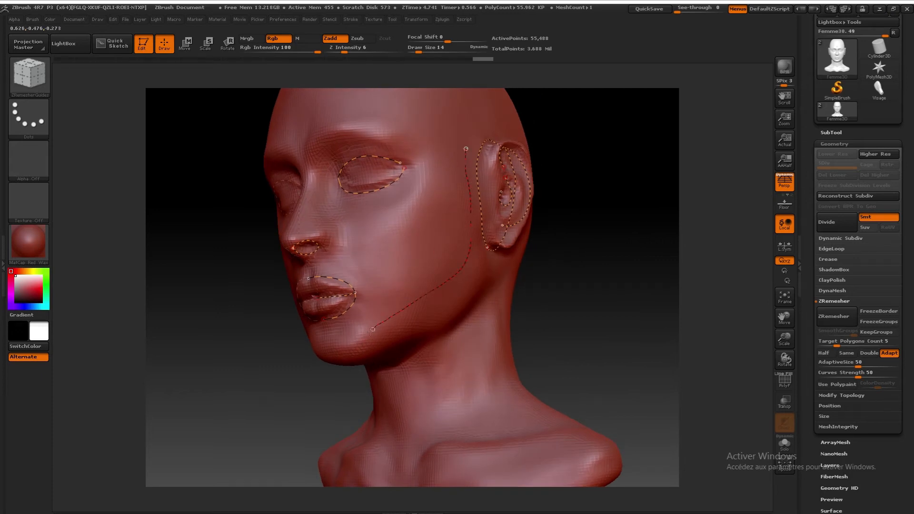
# - Draw a second guide from below the ear lobe around the jaw corner and forward along the lower jaw, undoing the first attempt
pyautogui.moveTo(296, 380); pyautogui.dragTo(280, 345, button='right')
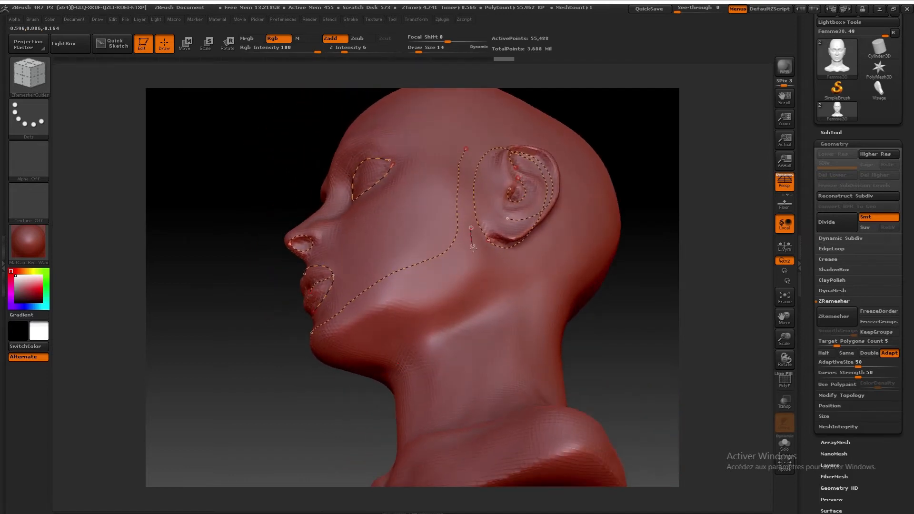
pyautogui.moveTo(474, 281); pyautogui.dragTo(429, 312)
pyautogui.moveTo(366, 339); pyautogui.dragTo(364, 341)
pyautogui.hotkey('ctrl', 'z')
pyautogui.moveTo(470, 235); pyautogui.dragTo(475, 253)
pyautogui.moveTo(469, 285); pyautogui.dragTo(379, 311)
# - Draw a guide curve from behind the ear down the side of the neck
pyautogui.moveTo(343, 419)
pyautogui.mouseDown()
pyautogui.moveTo(410, 428)
pyautogui.moveTo(334, 436)
pyautogui.mouseUp()
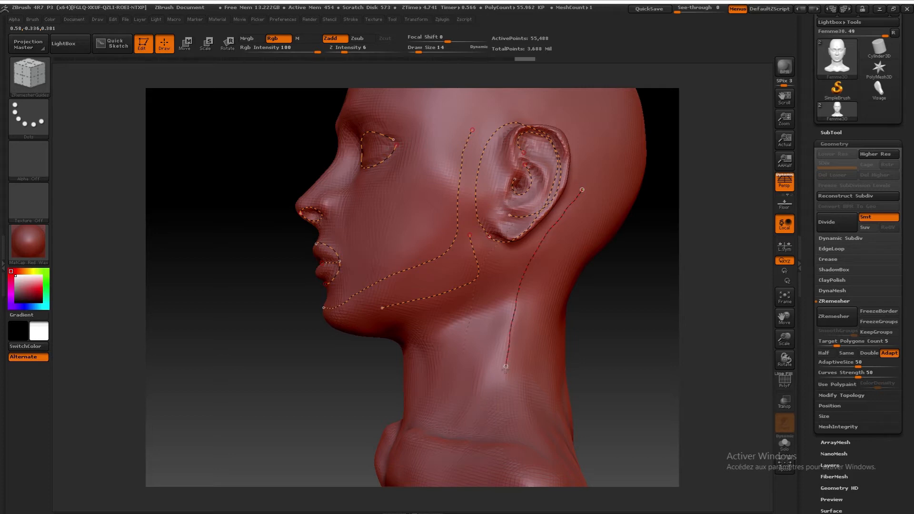
pyautogui.moveTo(501, 402); pyautogui.dragTo(502, 400)
pyautogui.moveTo(333, 388)
pyautogui.mouseDown()
pyautogui.moveTo(392, 391)
pyautogui.moveTo(341, 390)
pyautogui.mouseUp()
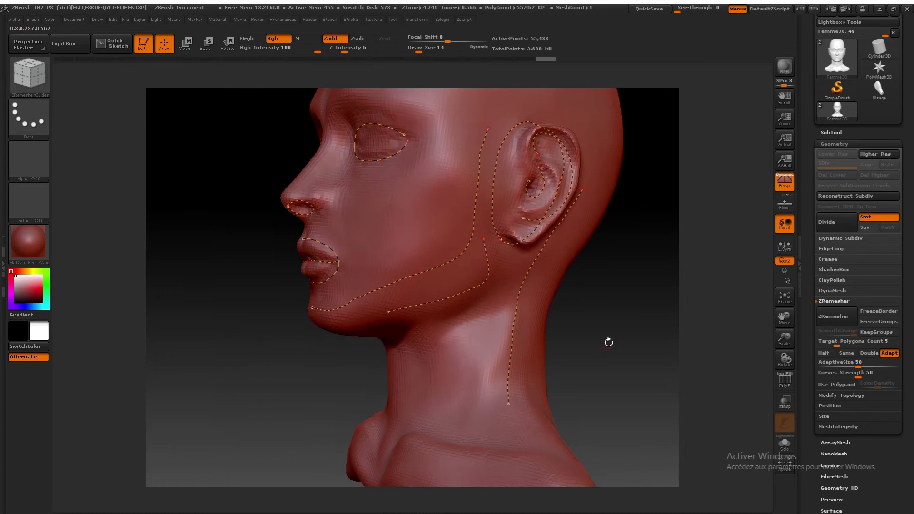
# - Draw a guide curve along the left brow ridge, from beside the nose bridge to the outer end of the brow
pyautogui.moveTo(614, 340); pyautogui.dragTo(604, 322)
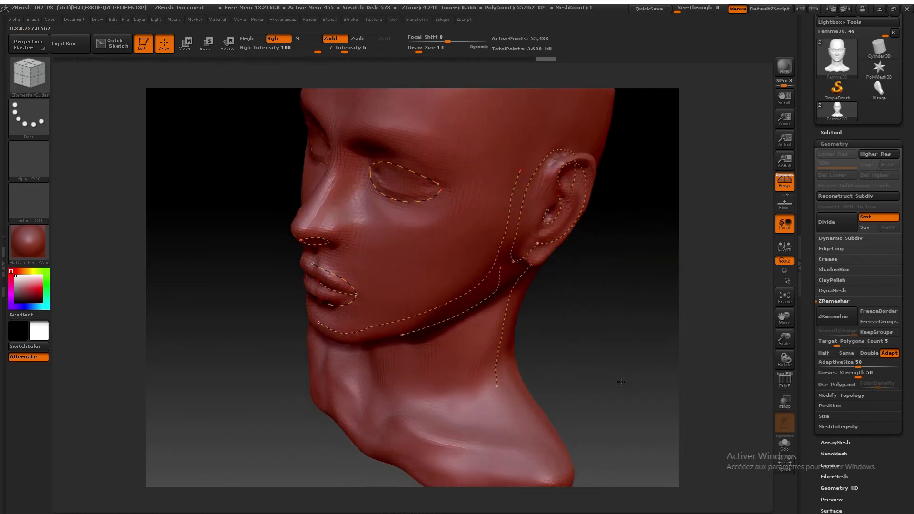
pyautogui.moveTo(583, 283); pyautogui.dragTo(571, 245)
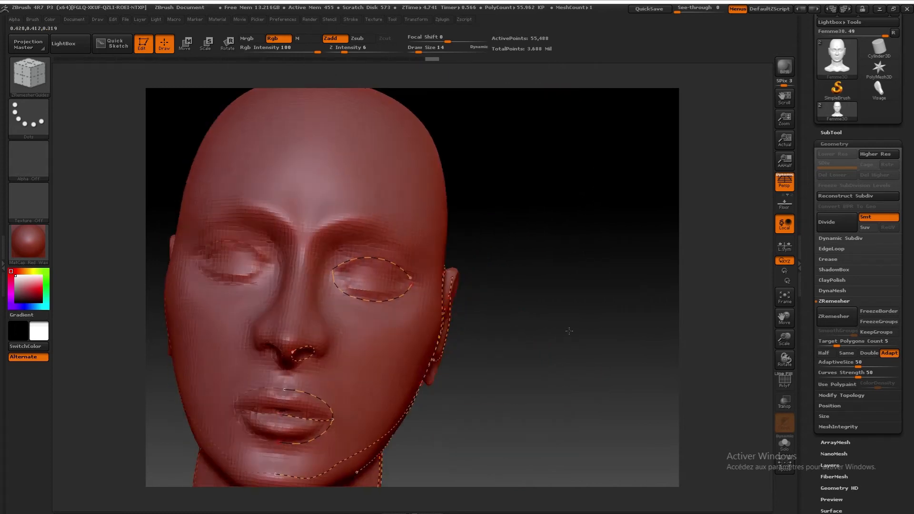
pyautogui.moveTo(569, 329); pyautogui.dragTo(586, 329)
pyautogui.moveTo(567, 249); pyautogui.dragTo(466, 253)
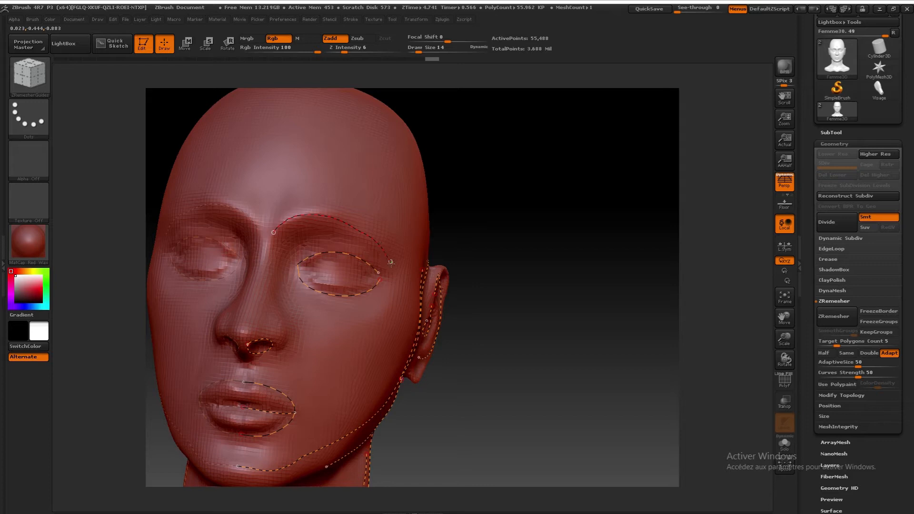
pyautogui.moveTo(515, 257); pyautogui.dragTo(460, 259)
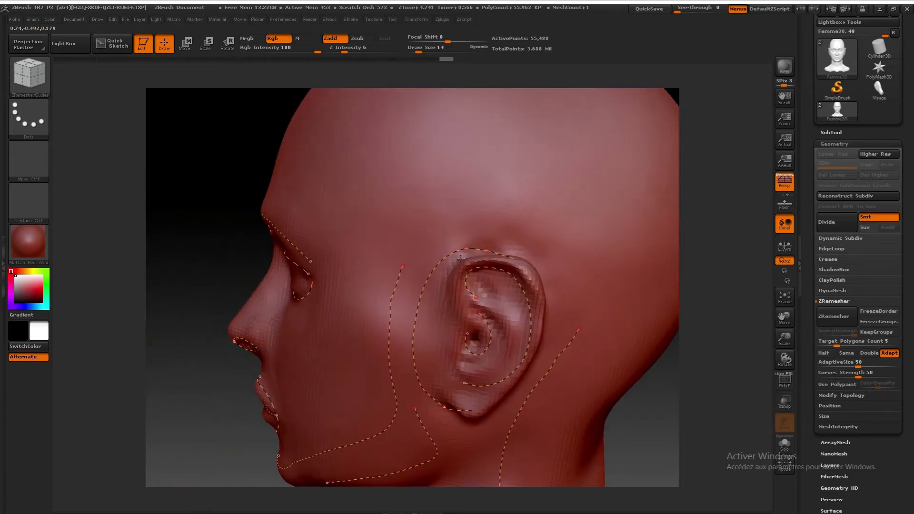